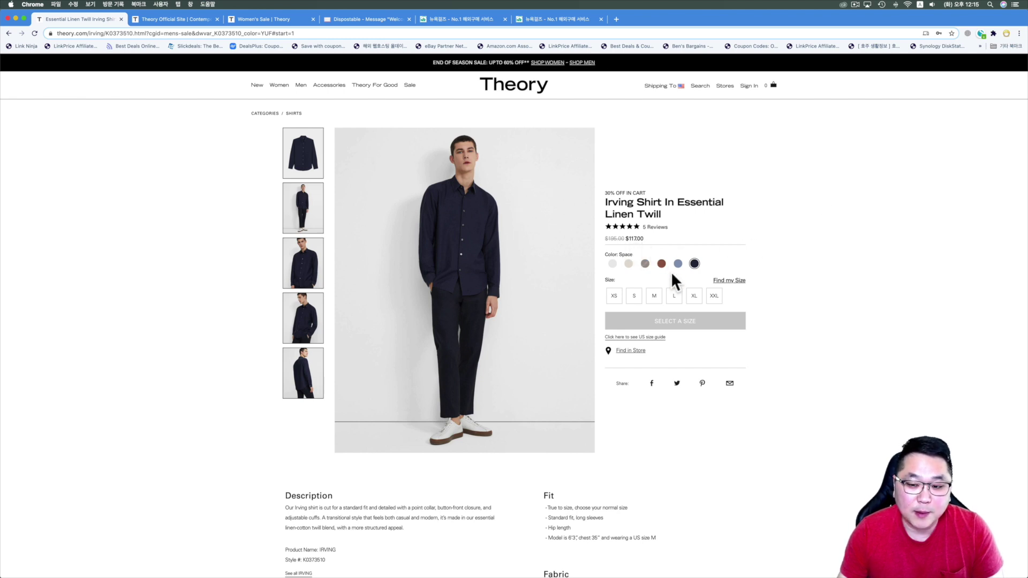
# - Add the Irving Shirt in size L to the bag and sign in to the store account at checkout
pyautogui.scroll(-3, 656, 319)
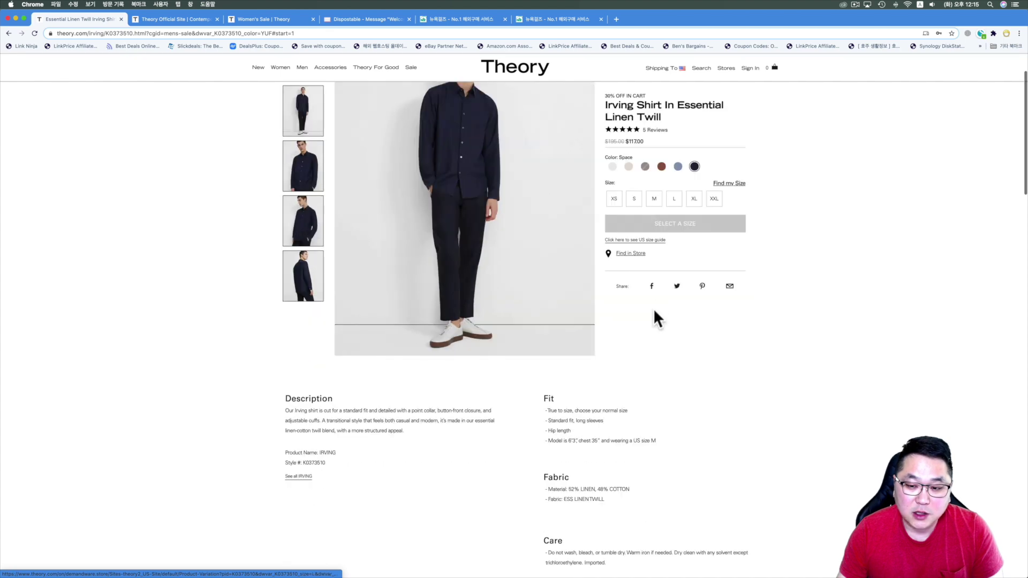
pyautogui.click(675, 198)
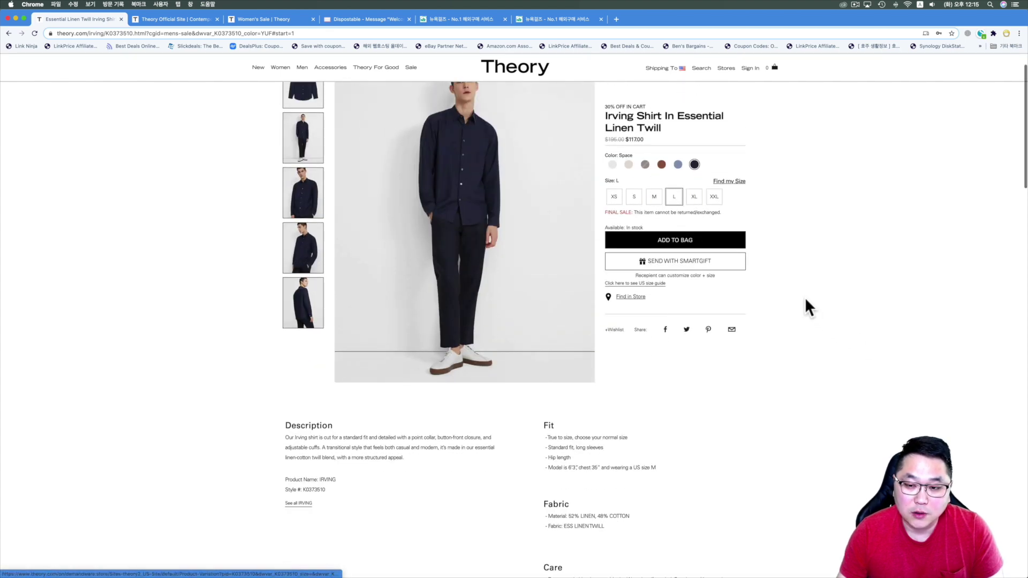
pyautogui.click(680, 261)
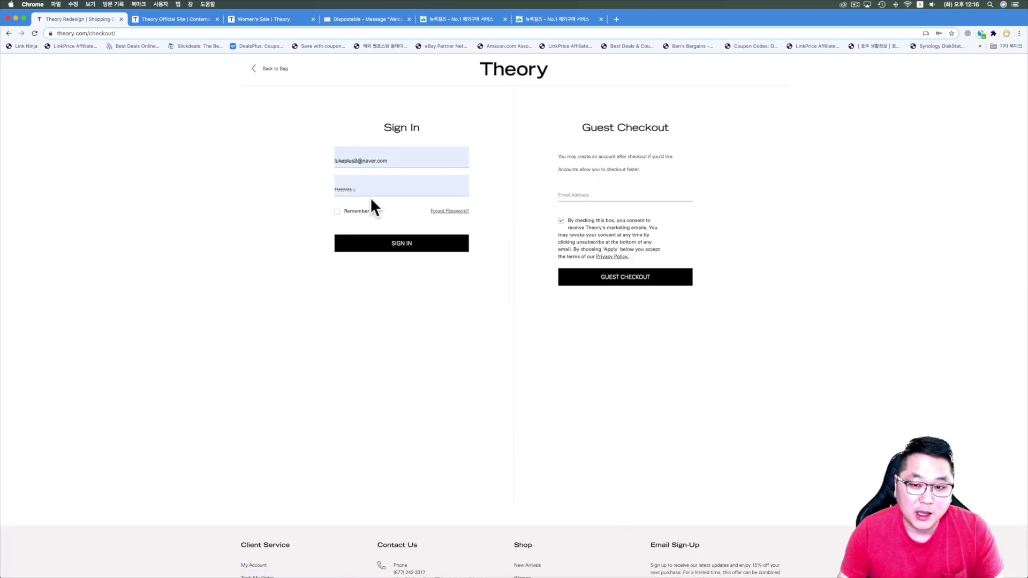
pyautogui.click(403, 249)
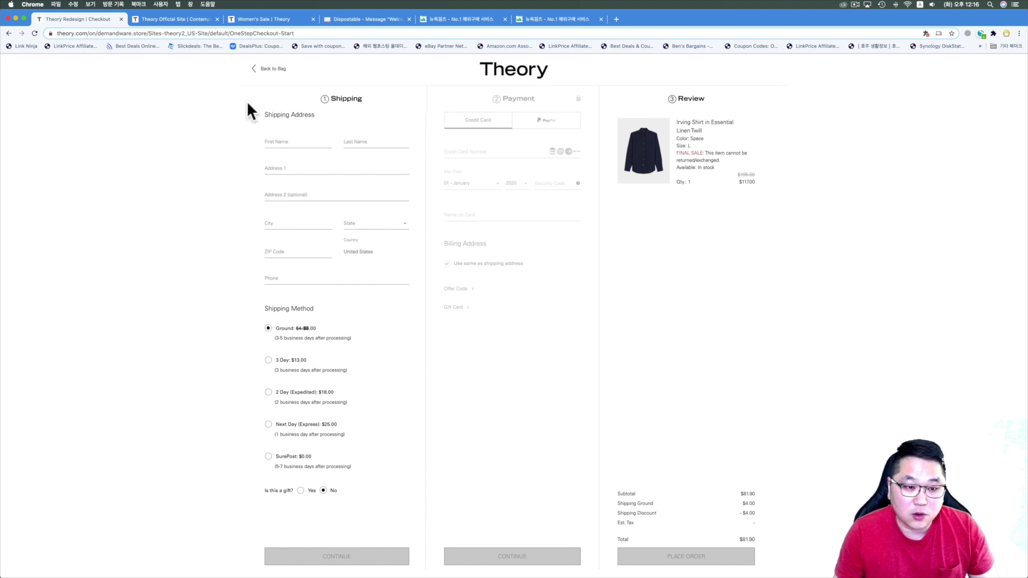
# - Enter the recipient's first and last name in the shipping address
pyautogui.click(292, 142)
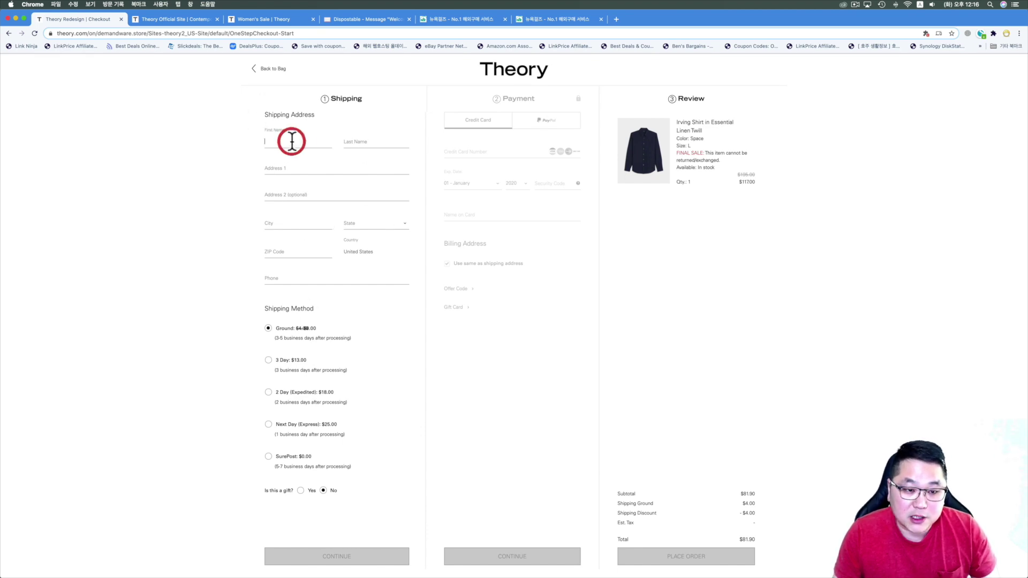
pyautogui.write('luke')
pyautogui.press('Tab')
pyautogui.write('plus')
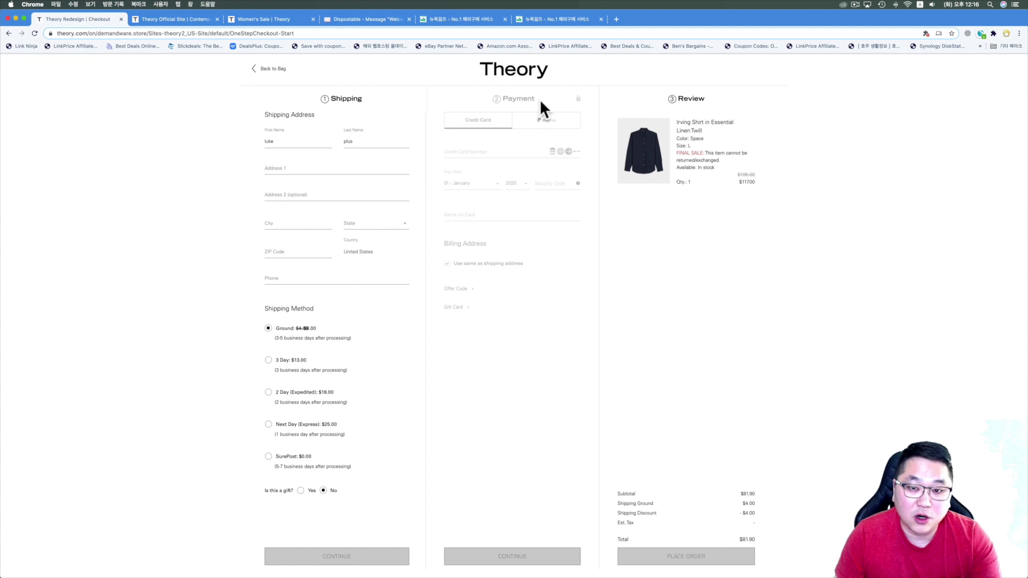
# - Copy the Street 1 line of the USA N.J warehouse from the NY Girlz site into Address 1 of the Theory checkout
pyautogui.click(462, 20)
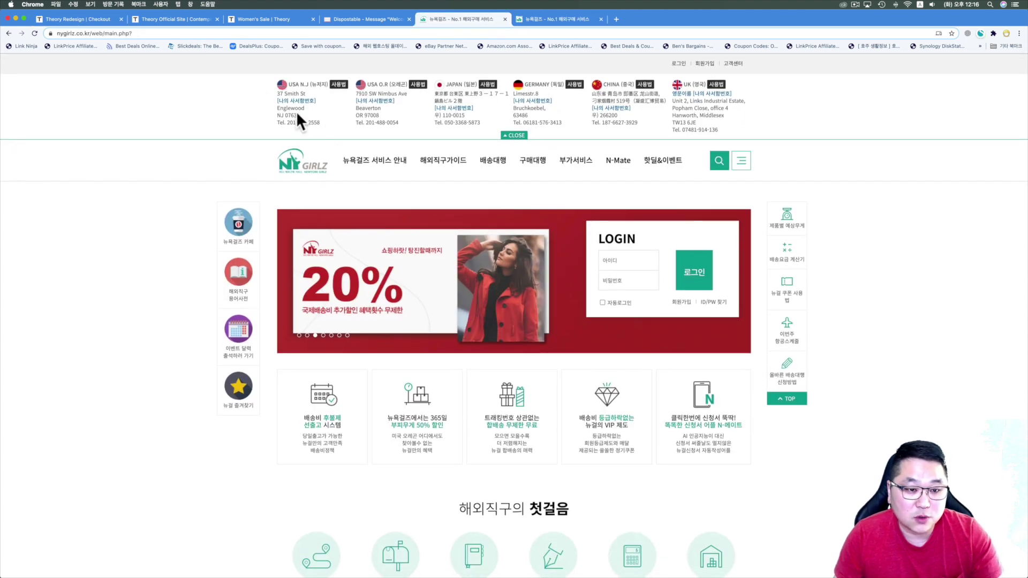
pyautogui.click(336, 86)
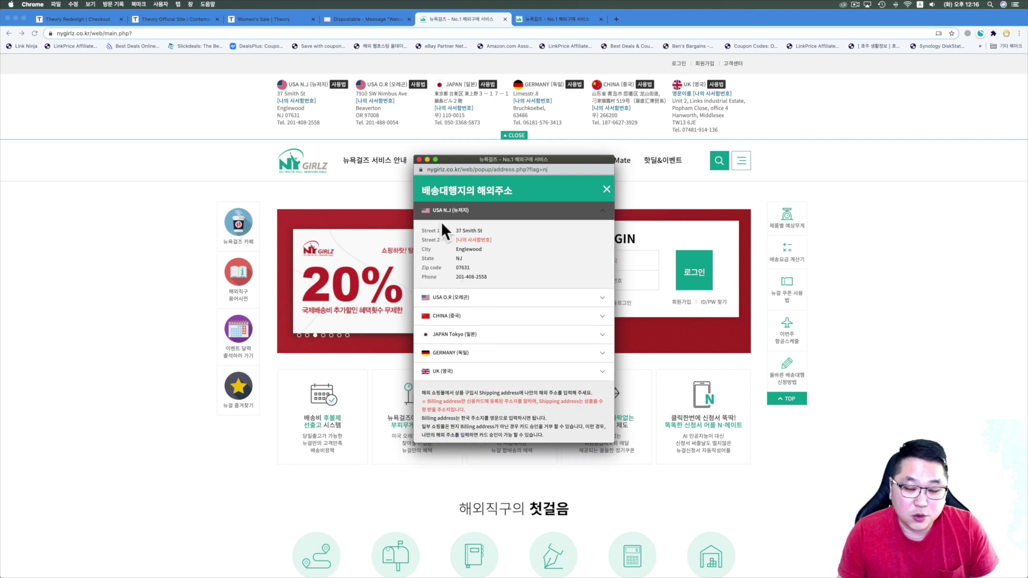
pyautogui.click(476, 239)
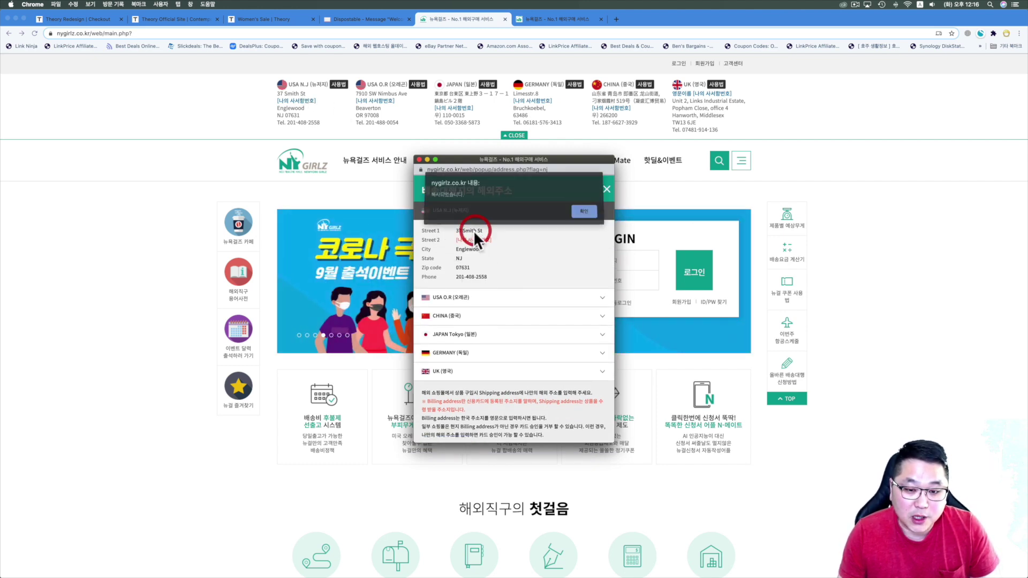
pyautogui.click(590, 211)
pyautogui.click(93, 19)
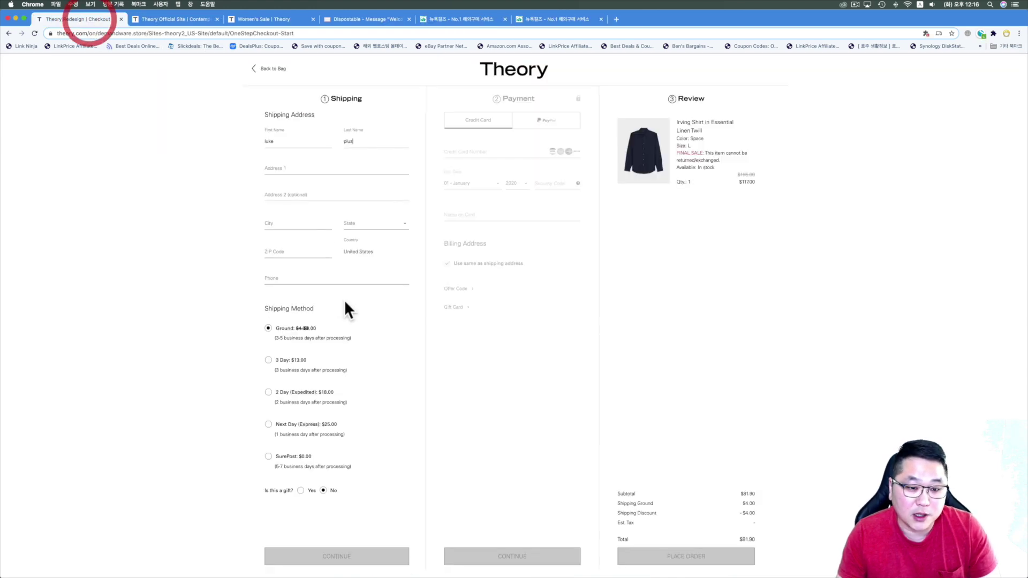
pyautogui.click(272, 166)
pyautogui.write('37 Smith St')
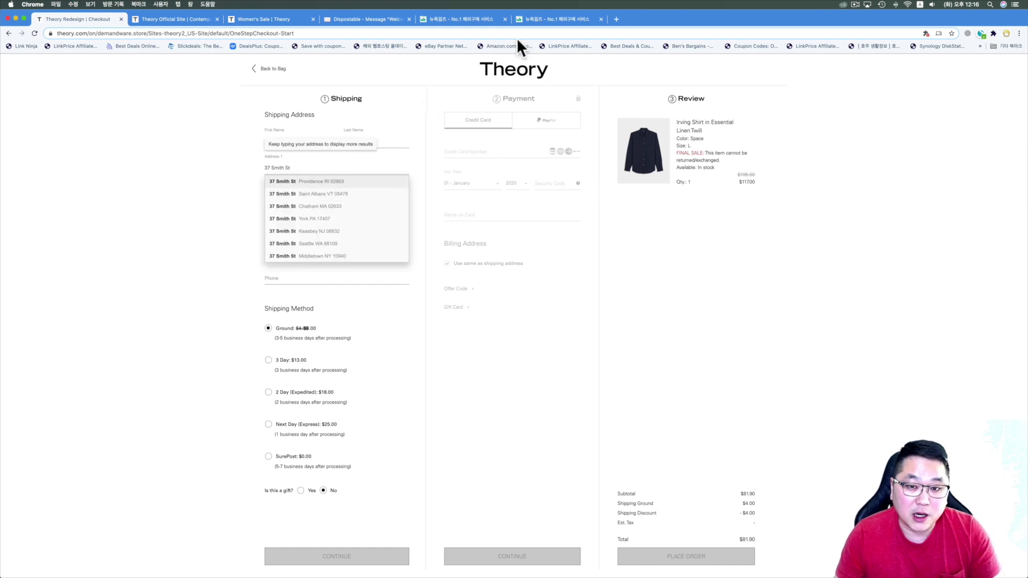
# - Copy the warehouse's Street 2 placeholder into Address 2 and replace it with the personal mailbox number in parentheses
pyautogui.press('super+grave')
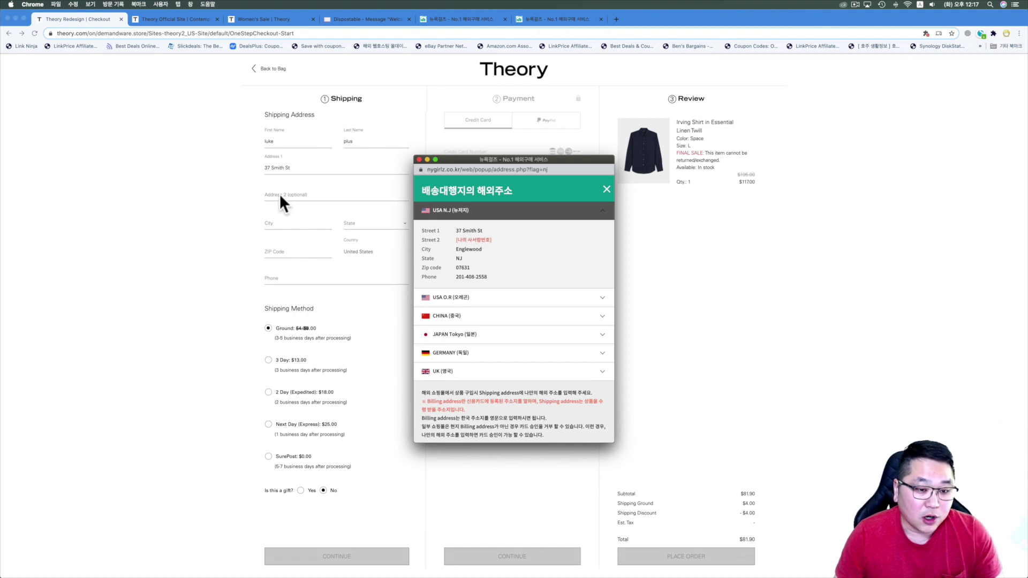
pyautogui.click(529, 245)
pyautogui.click(475, 241)
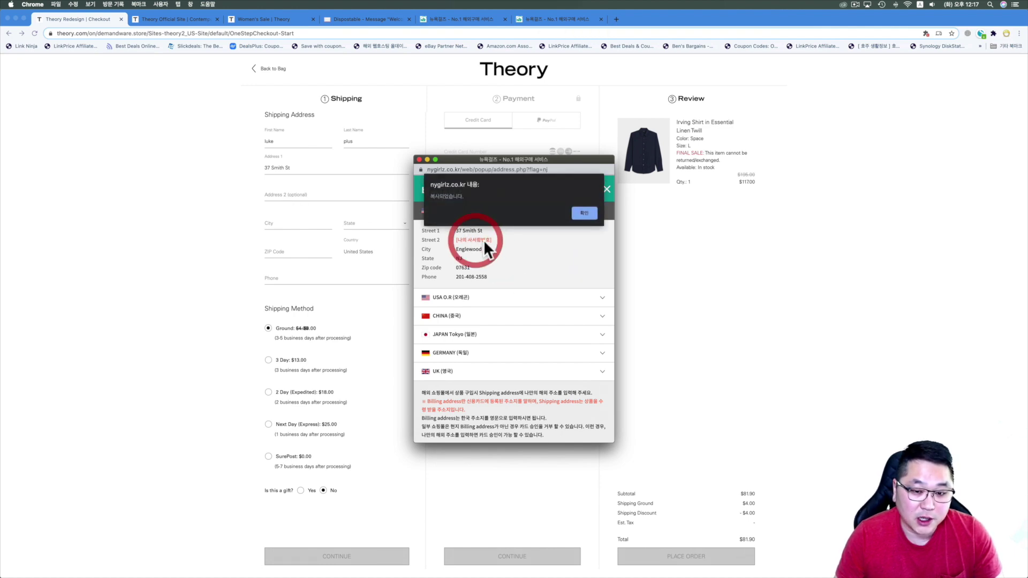
pyautogui.click(580, 212)
pyautogui.click(297, 192)
pyautogui.write('[나의 사서함번호]')
pyautogui.moveTo(296, 194); pyautogui.dragTo(266, 194)
pyautogui.write('12345678')
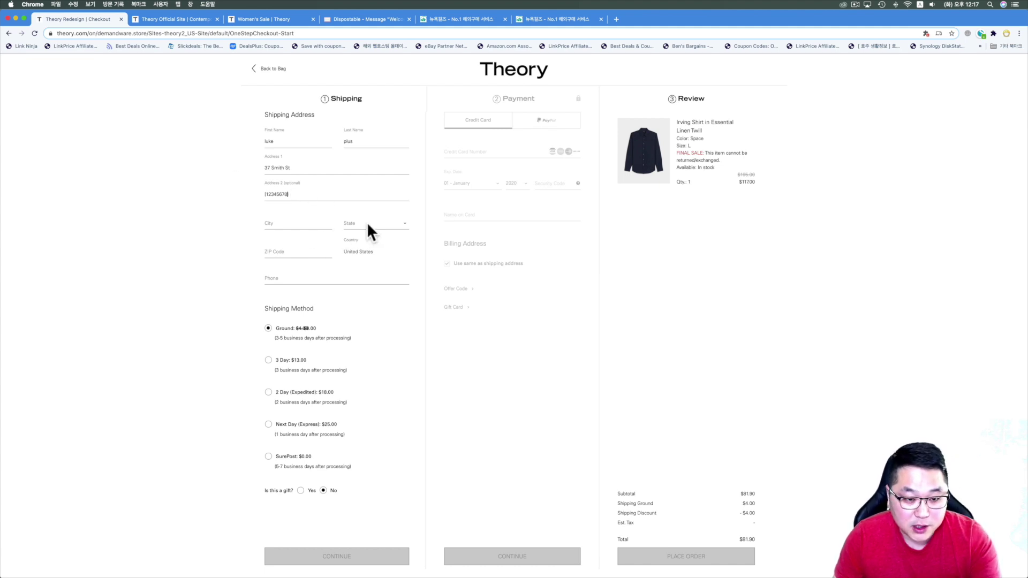
# - Copy the warehouse's city from the forwarding address window into the shipping address's City field
pyautogui.press('super+grave')
pyautogui.click(469, 249)
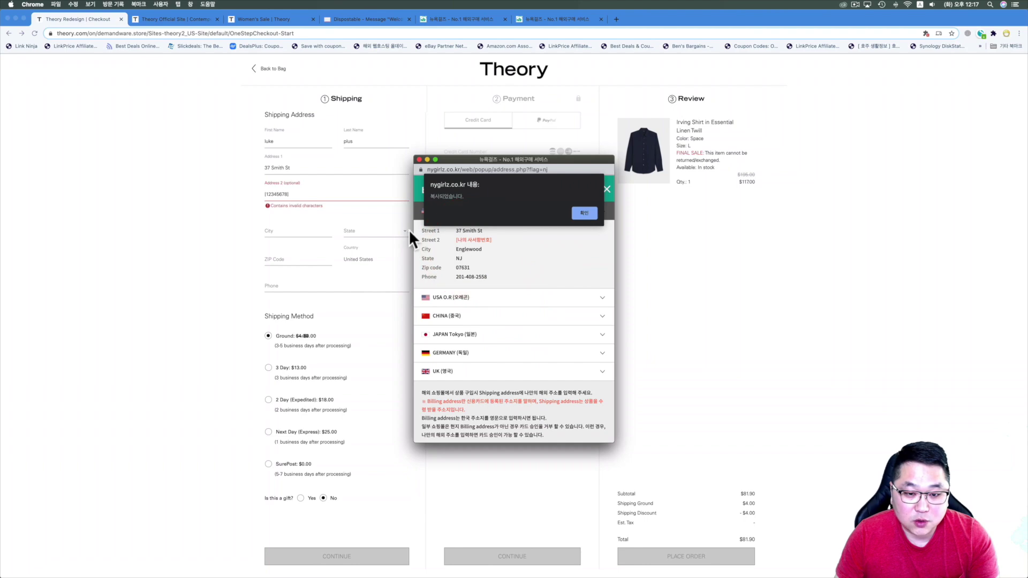
pyautogui.click(585, 213)
pyautogui.click(276, 231)
pyautogui.write('Englewood')
# - Set the shipping address's state to New Jersey, matching the forwarding warehouse
pyautogui.hotkey('ctrl', 'Up')
pyautogui.click(494, 326)
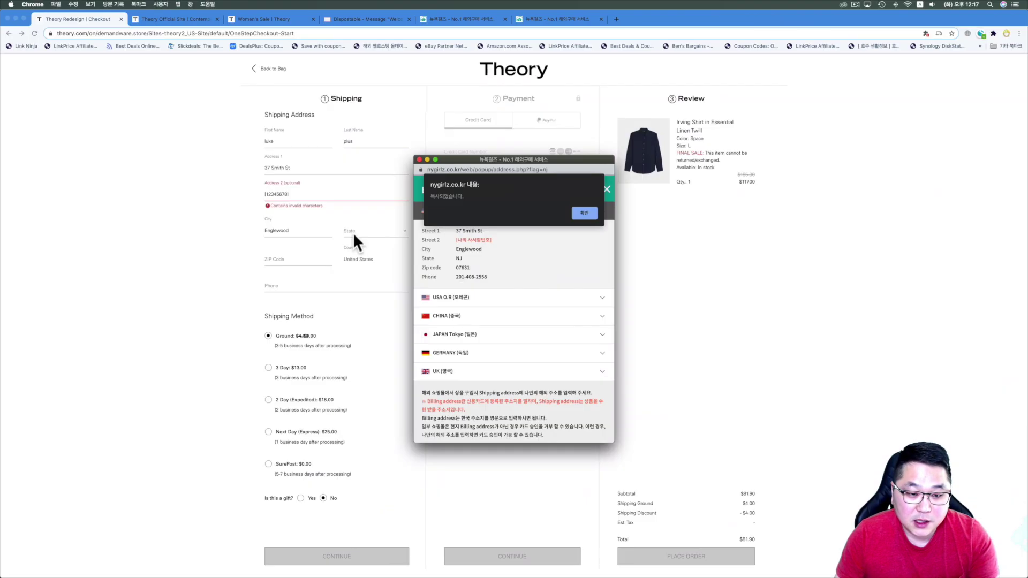
pyautogui.click(354, 233)
pyautogui.click(361, 229)
pyautogui.click(378, 431)
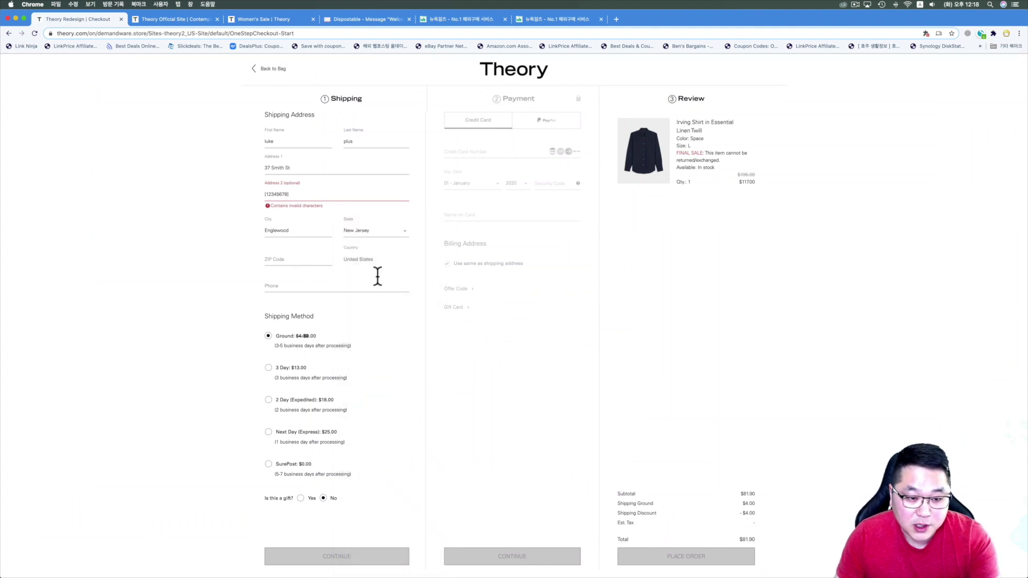
# - Copy the warehouse's zip code from the forwarding address window into the shipping address's ZIP Code field
pyautogui.press('super+grave')
pyautogui.click(578, 215)
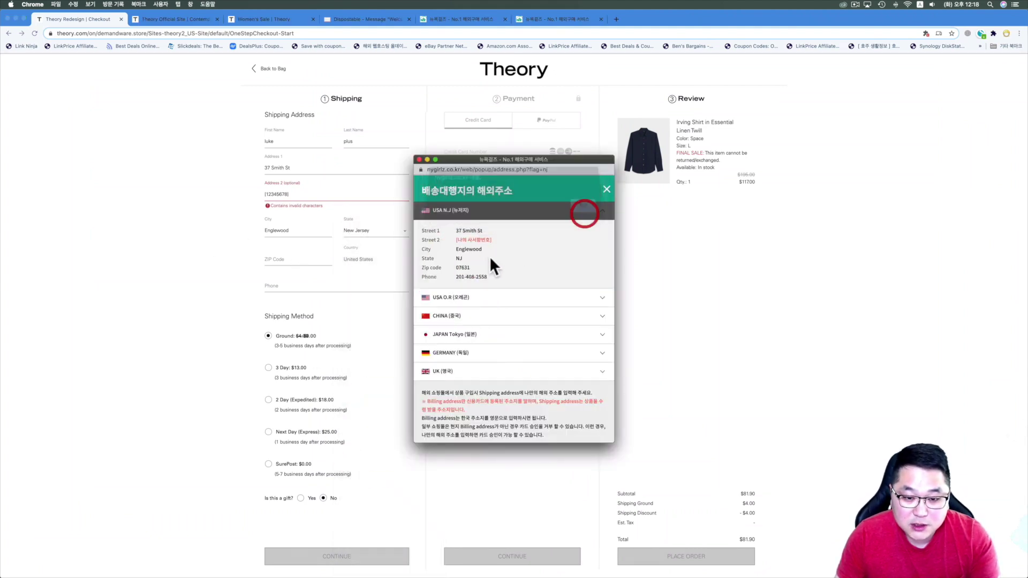
pyautogui.click(460, 267)
pyautogui.click(578, 215)
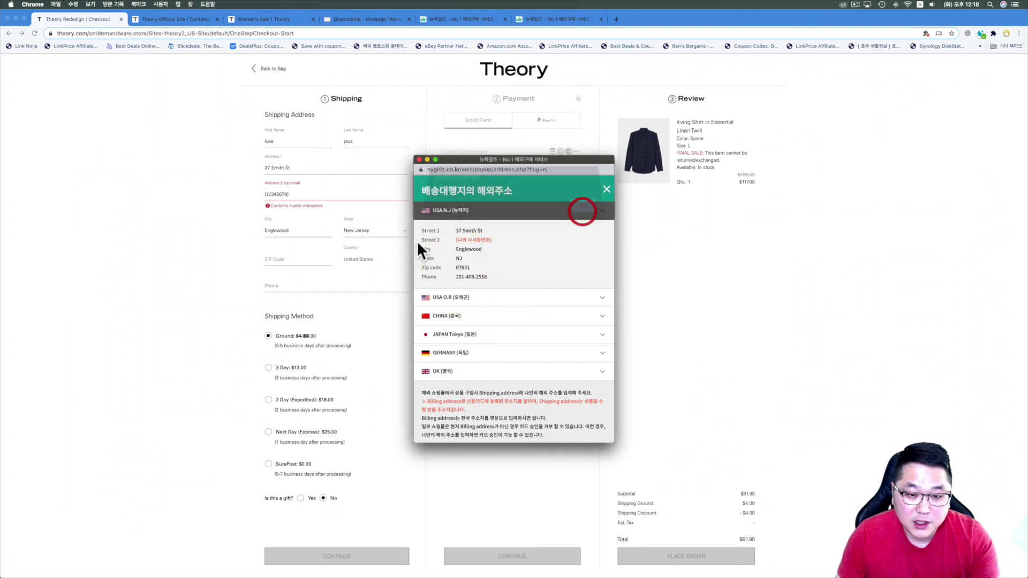
pyautogui.click(232, 257)
pyautogui.click(277, 259)
pyautogui.write('07631')
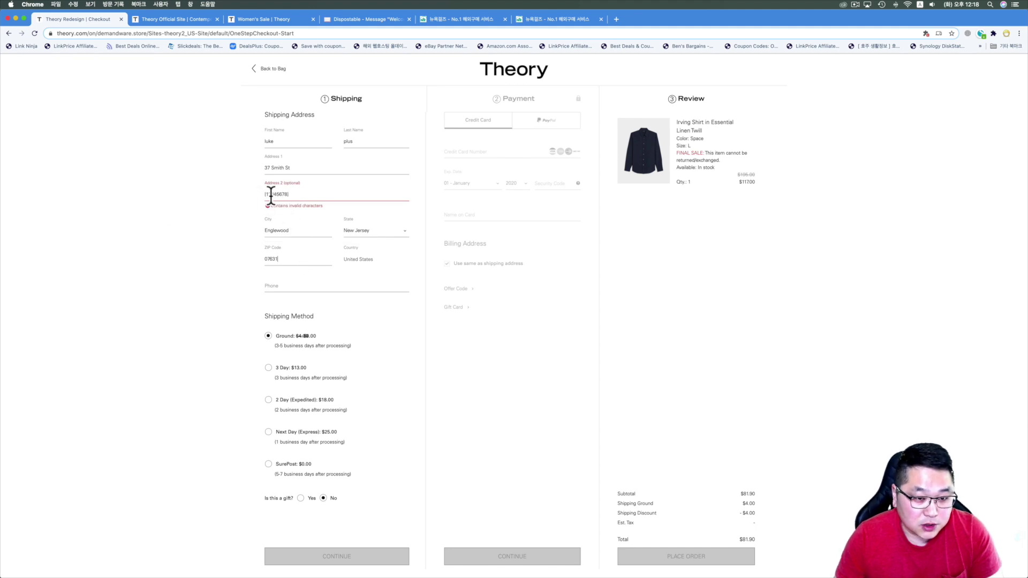
# - Remove both parentheses around the mailbox number in Address 2
pyautogui.click(298, 194)
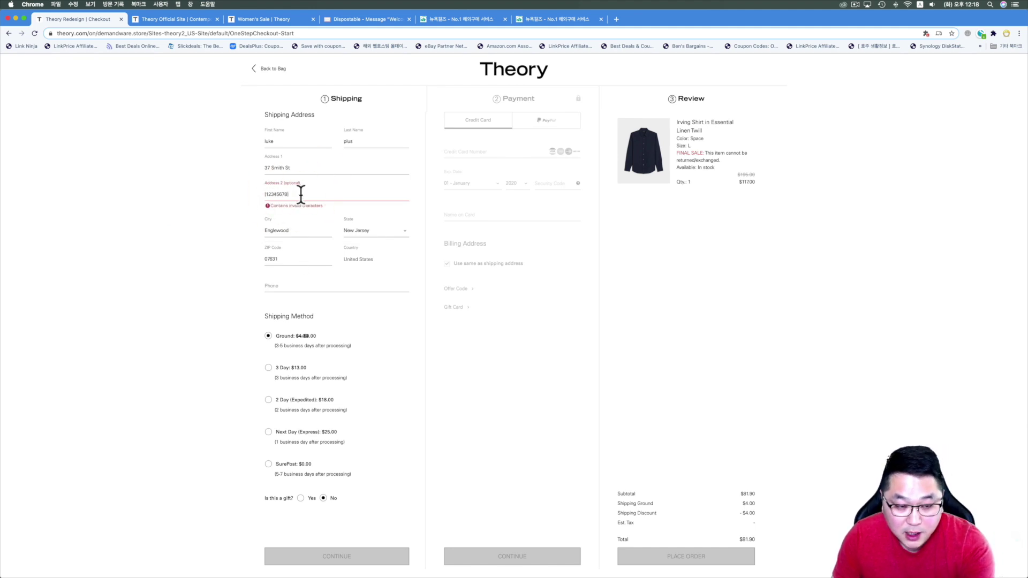
pyautogui.click(264, 194)
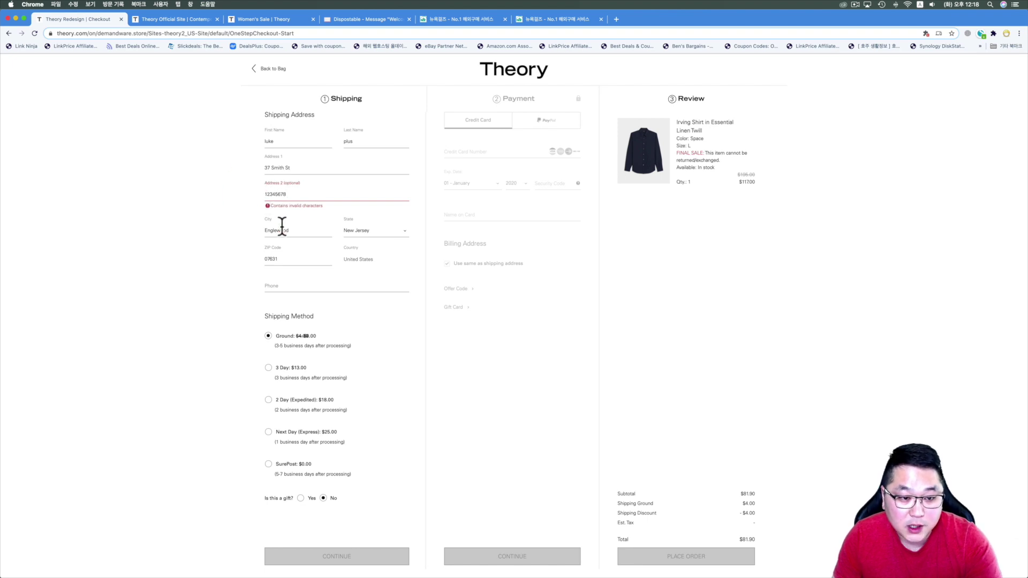
pyautogui.click(230, 218)
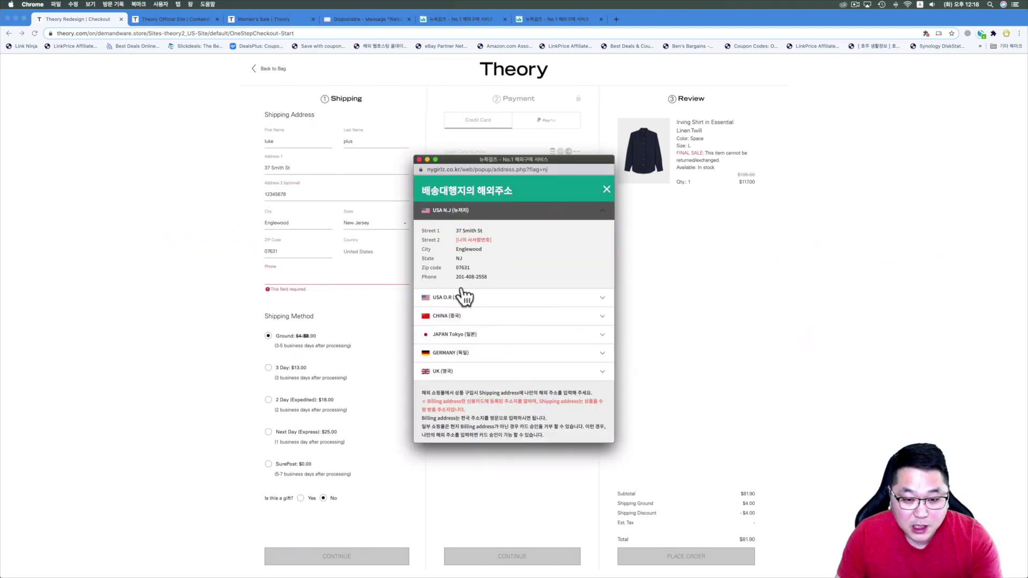
# - Copy the warehouse's phone number into the Phone field and continue to payment with Ground shipping
pyautogui.click(474, 278)
pyautogui.click(580, 214)
pyautogui.click(276, 279)
pyautogui.press('super+v')
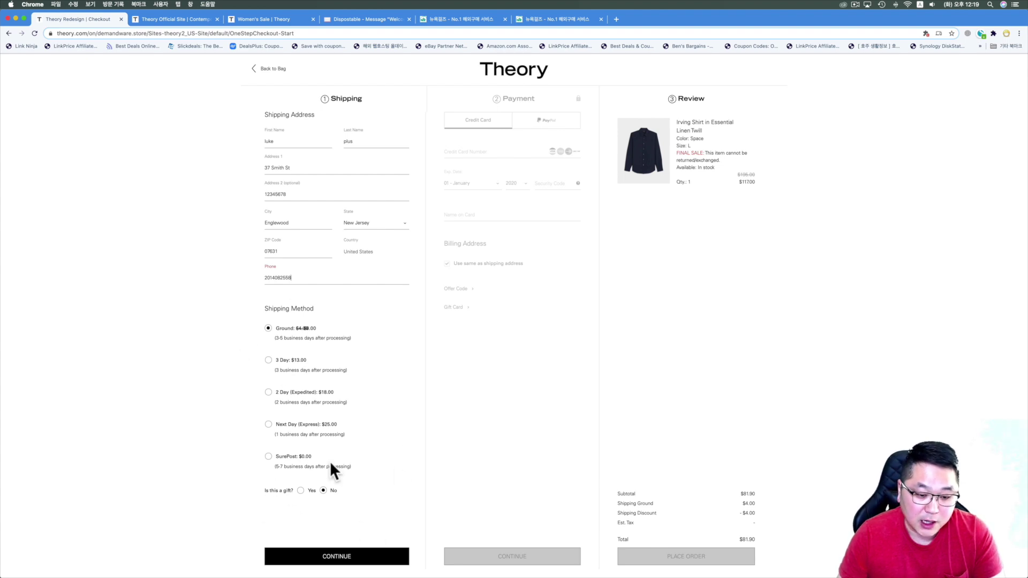
pyautogui.click(340, 560)
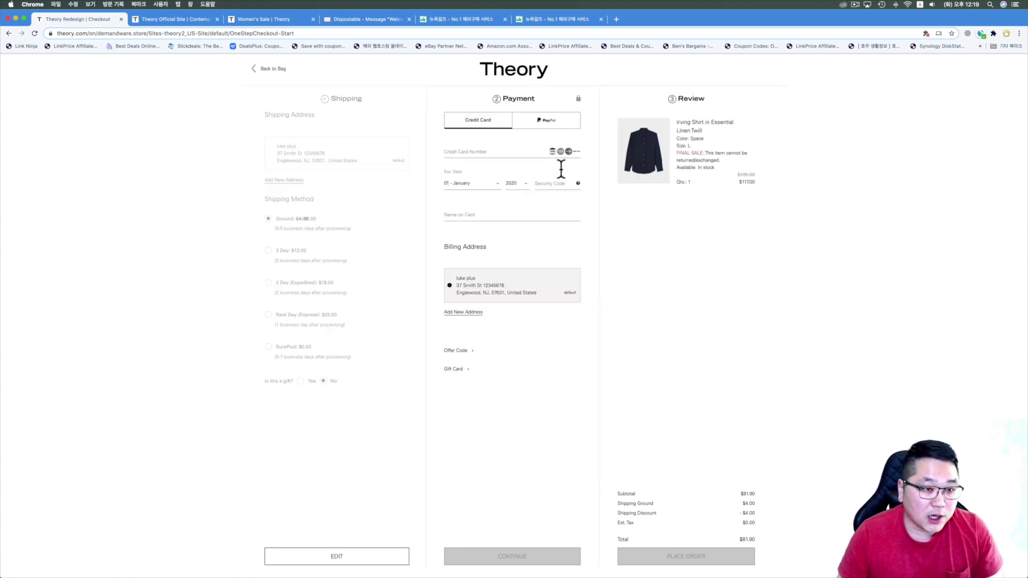
# - Examine the payment section's card number, expiry date, security code, cardholder name and billing address entries
pyautogui.click(452, 151)
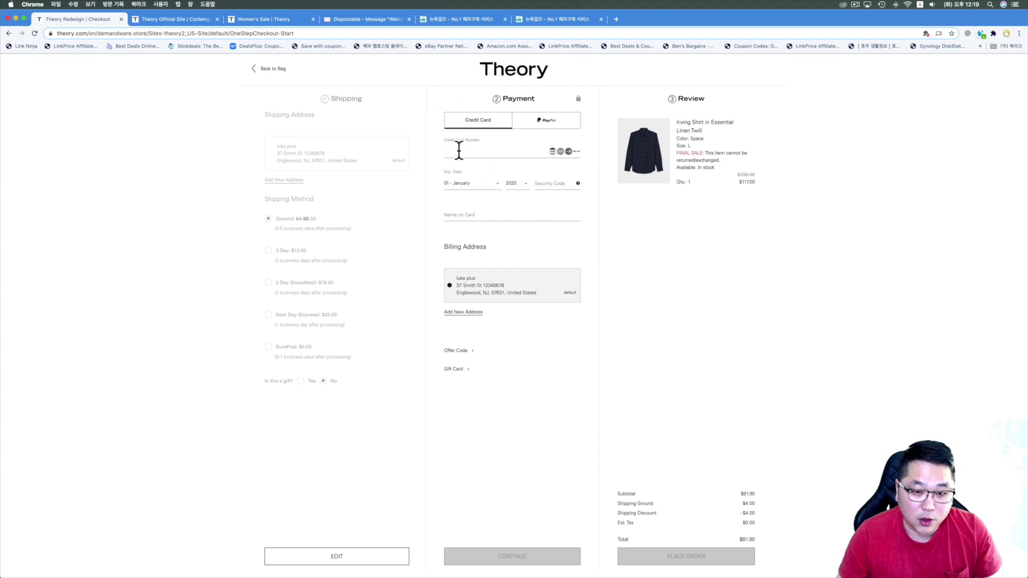
pyautogui.click(458, 183)
pyautogui.click(643, 233)
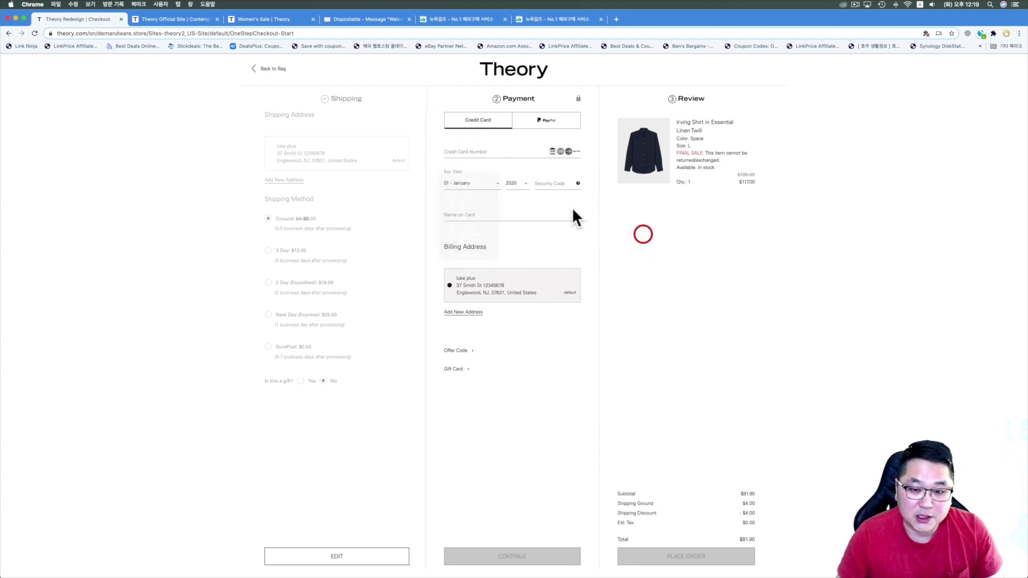
pyautogui.click(511, 183)
pyautogui.click(700, 241)
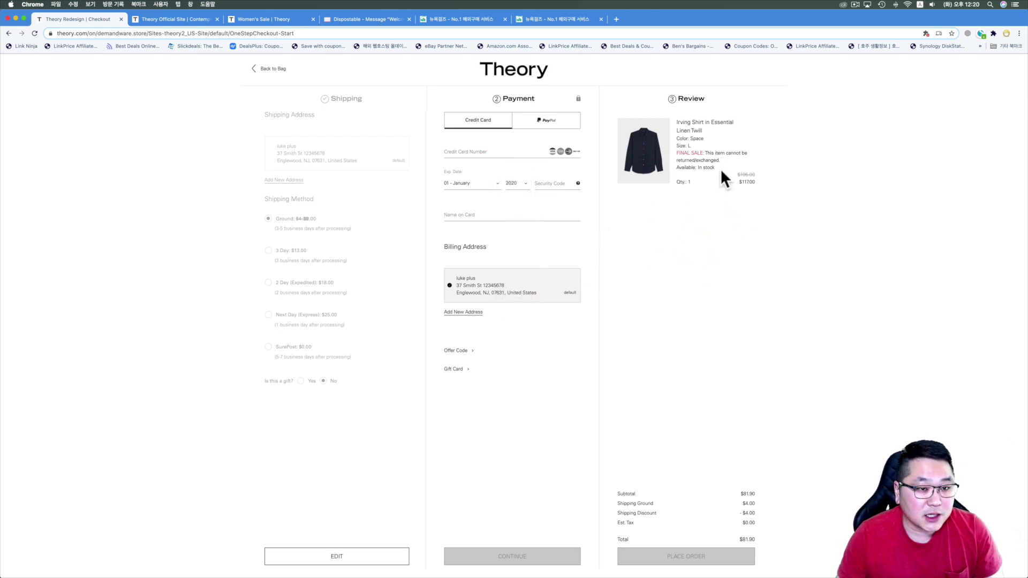
pyautogui.click(539, 183)
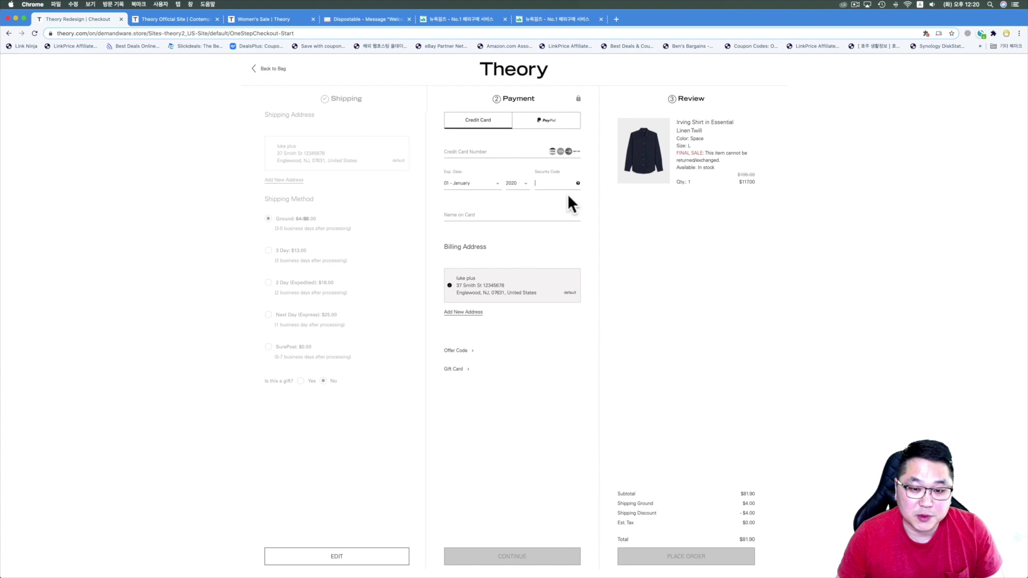
pyautogui.click(455, 215)
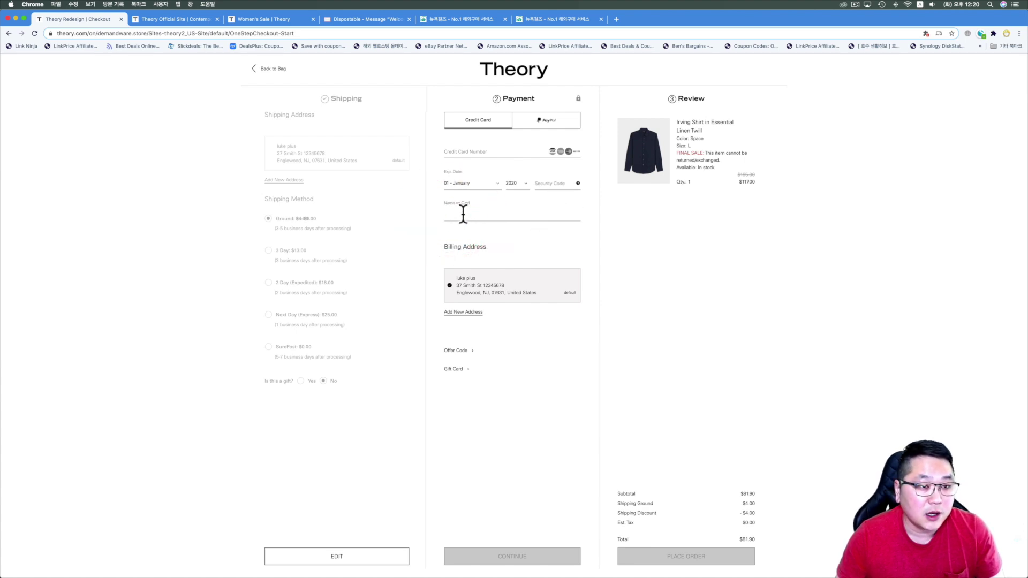
pyautogui.scroll(-1, 577, 217)
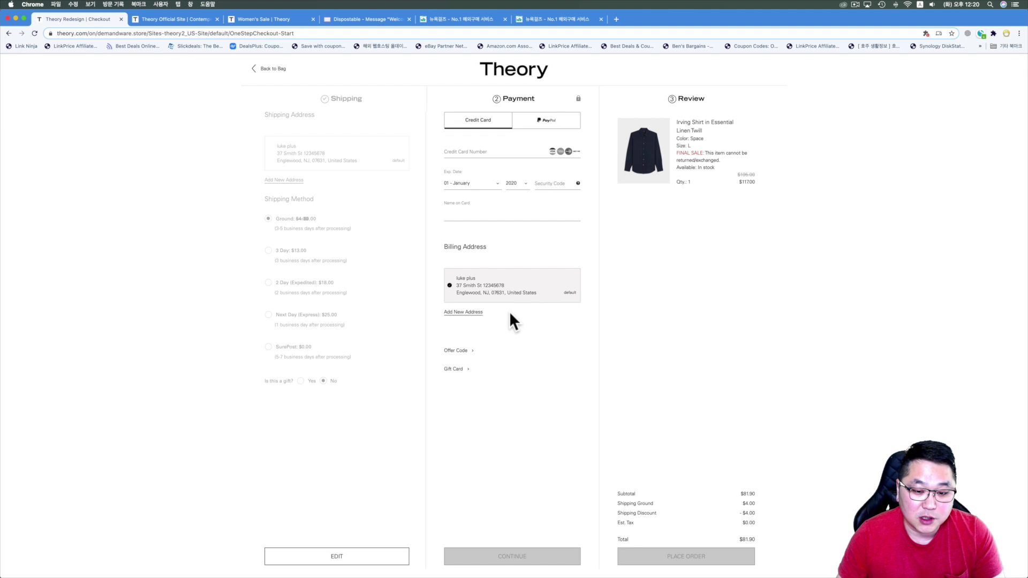
# - Copy the 15% off code from the Theory welcome email into the checkout's Offer Code field and apply it
pyautogui.click(462, 351)
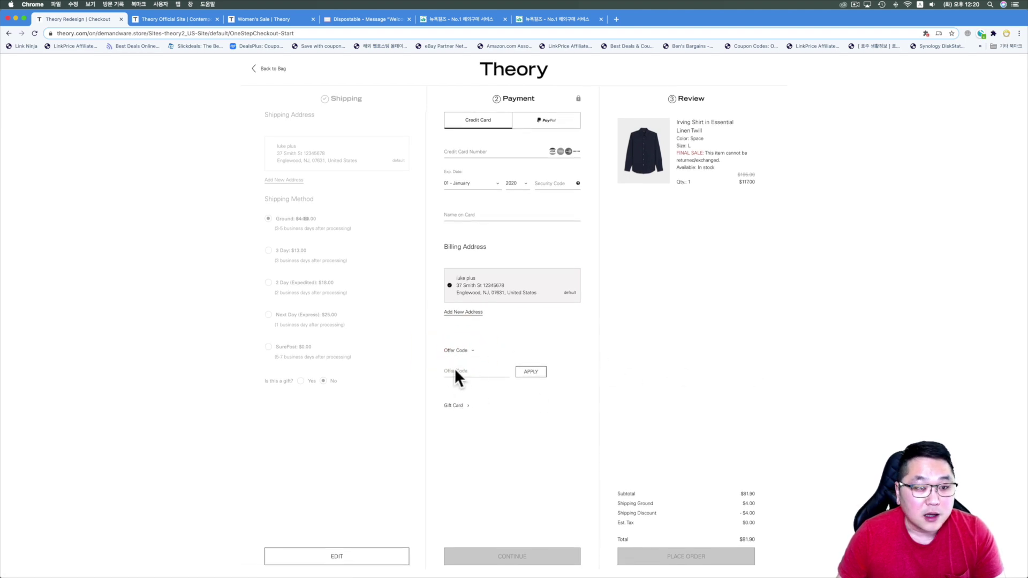
pyautogui.click(355, 19)
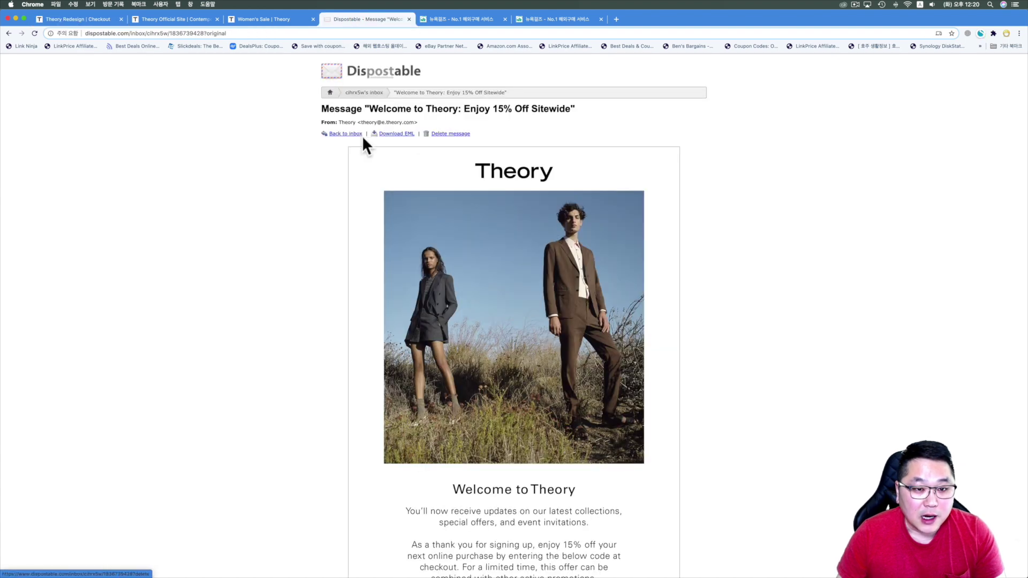
pyautogui.scroll(-5, 410, 145)
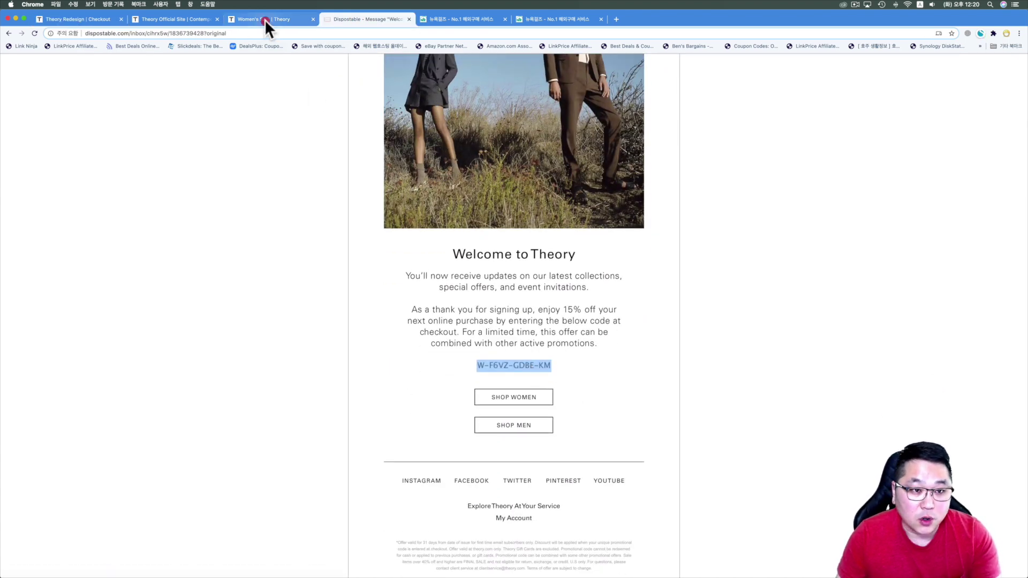
pyautogui.click(351, 174)
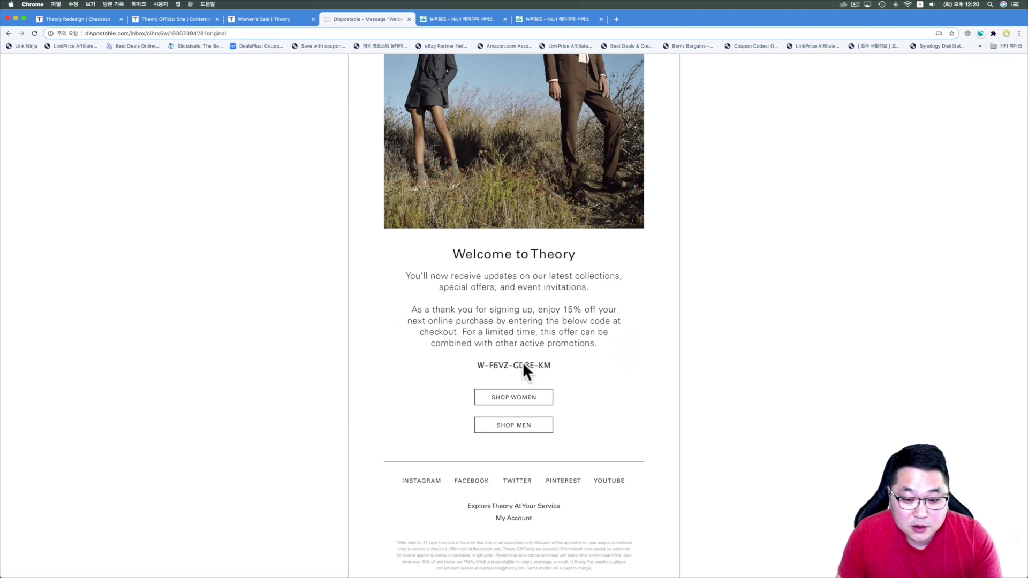
pyautogui.click(492, 363)
pyautogui.doubleClick(492, 364)
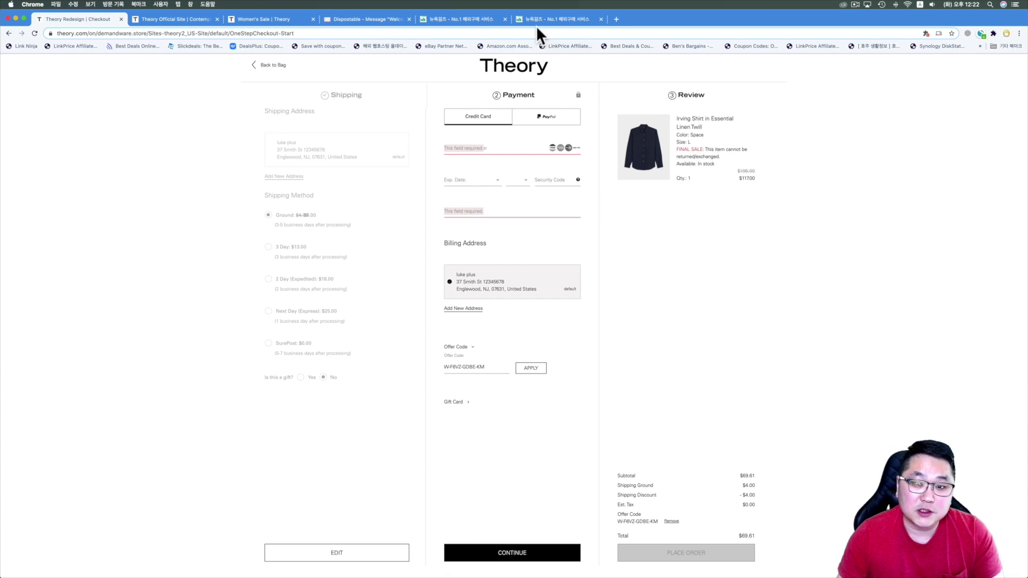
# - Switch to the NYGirlz forwarding site and open its 배송대행 신청 (shipping request) page
pyautogui.click(465, 18)
pyautogui.click(632, 261)
pyautogui.press('Return')
pyautogui.click(509, 208)
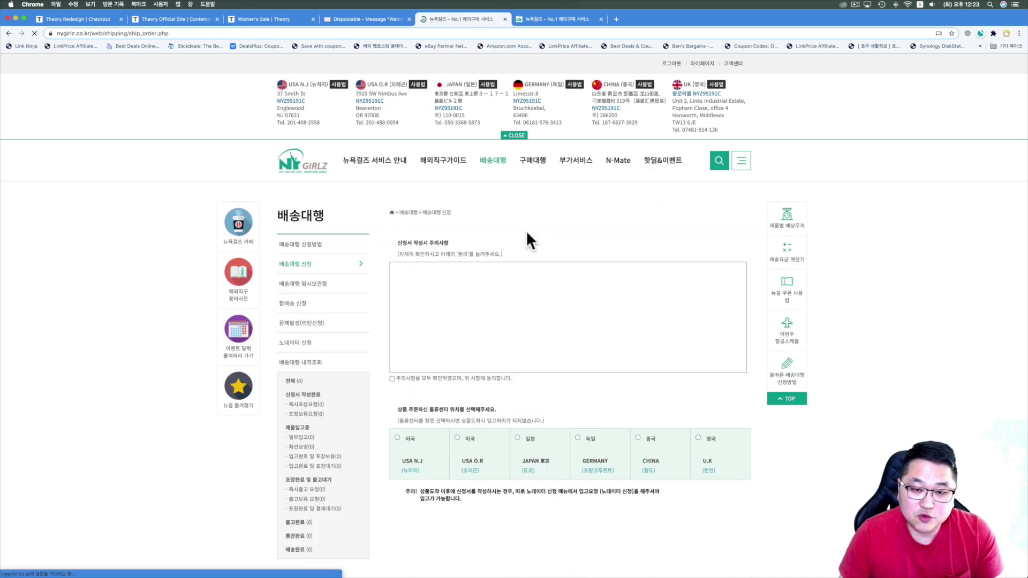
# - Agree to the request notices, choose the USA N.J warehouse, and open the shipping request form to look through its fields
pyautogui.scroll(-1, 514, 210)
pyautogui.click(392, 338)
pyautogui.scroll(-1, 428, 375)
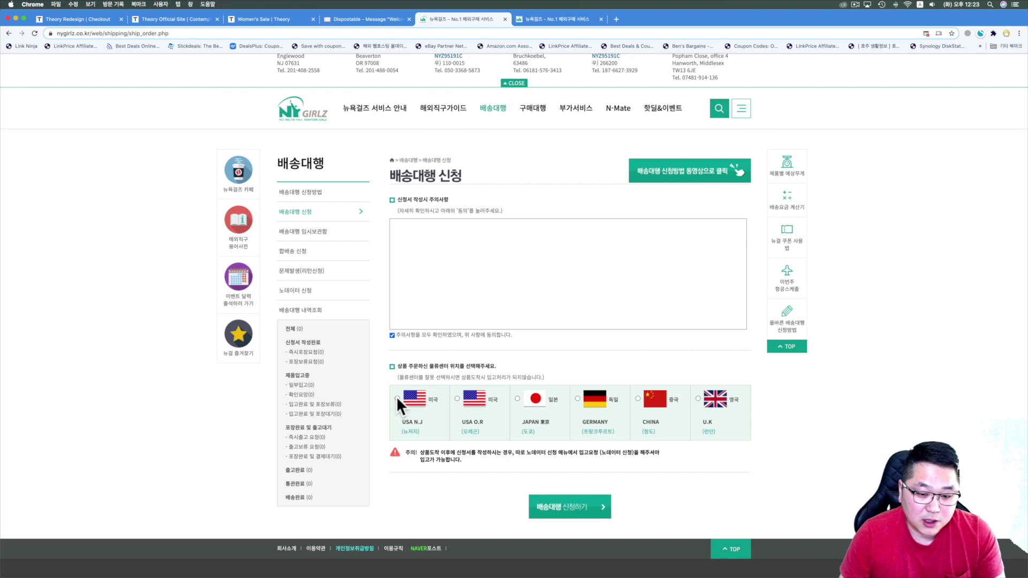
pyautogui.click(396, 399)
pyautogui.click(561, 507)
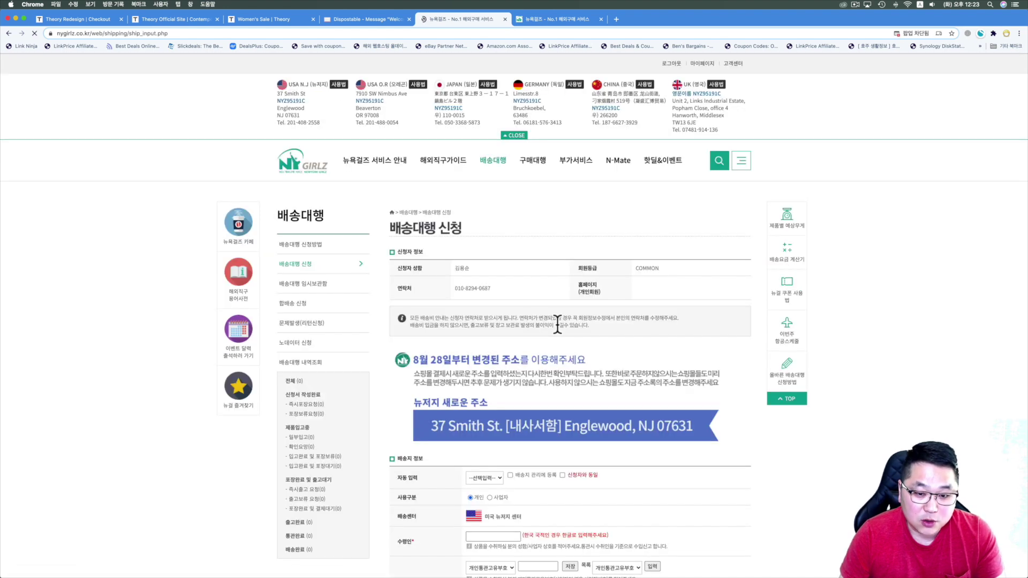
pyautogui.scroll(-20, 694, 305)
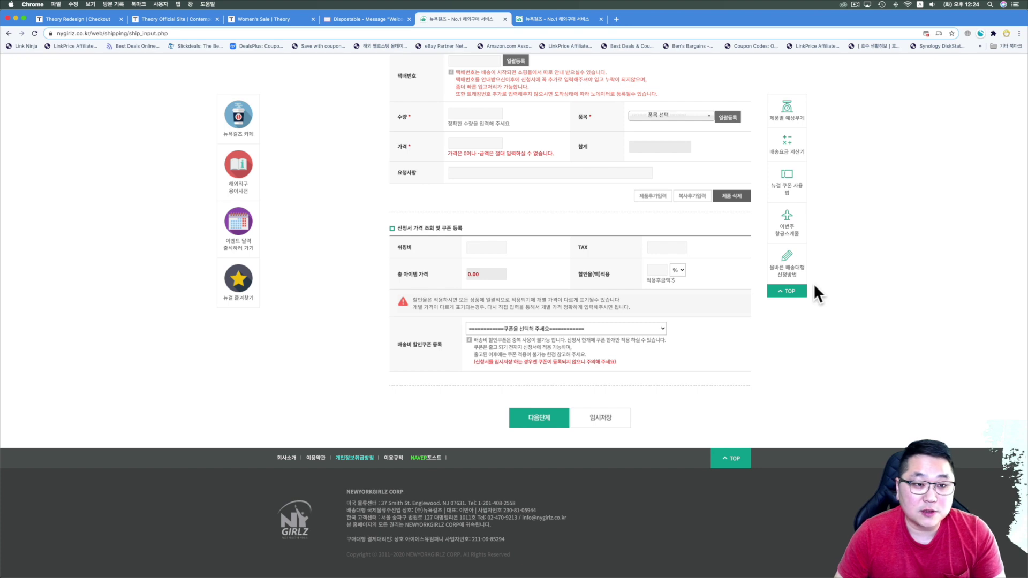
# - Return to the Theory store and browse the discounted items in the women's sale listing
pyautogui.click(91, 20)
pyautogui.click(163, 20)
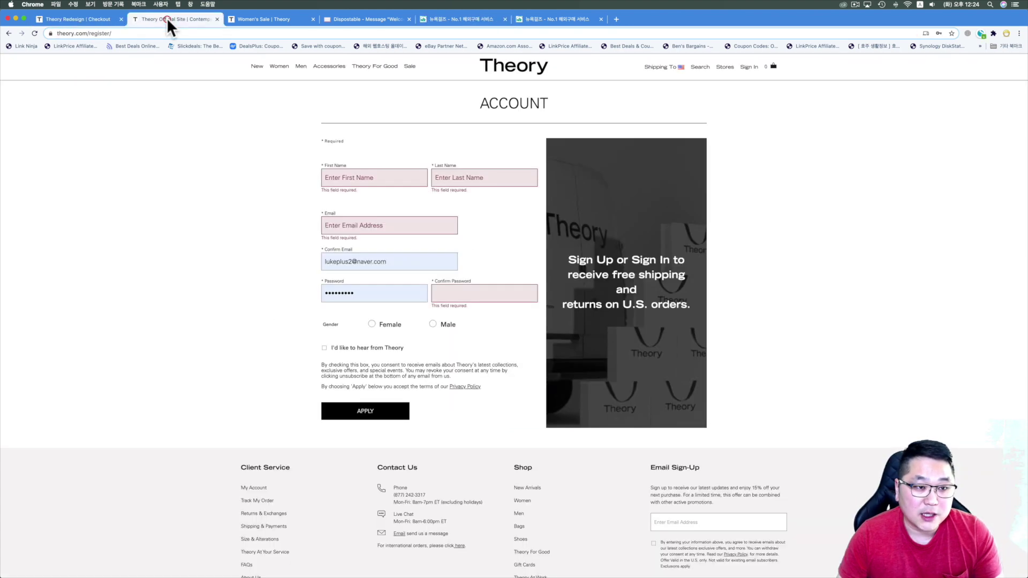
pyautogui.click(262, 19)
pyautogui.scroll(-10, 469, 247)
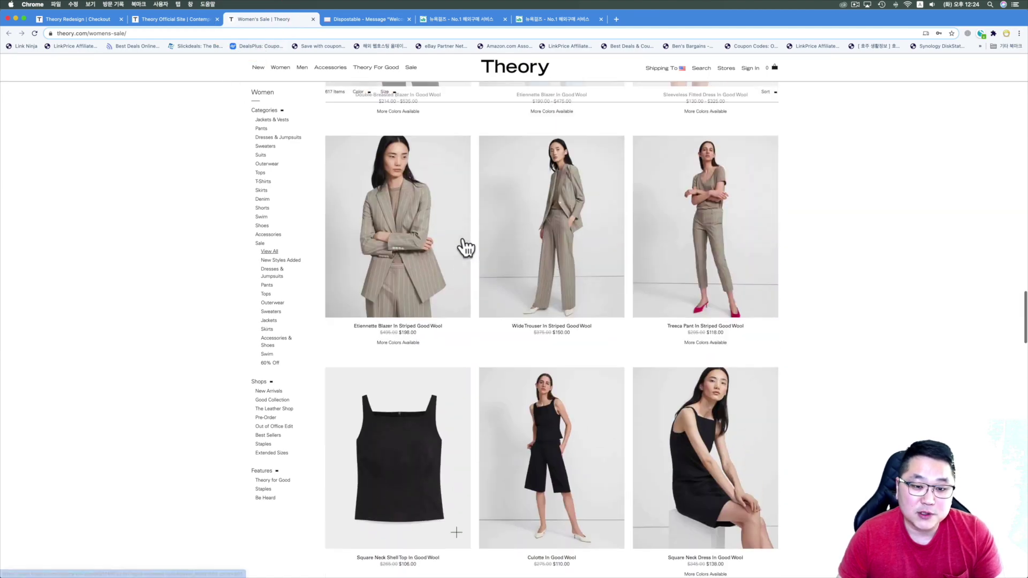
pyautogui.scroll(3, 464, 246)
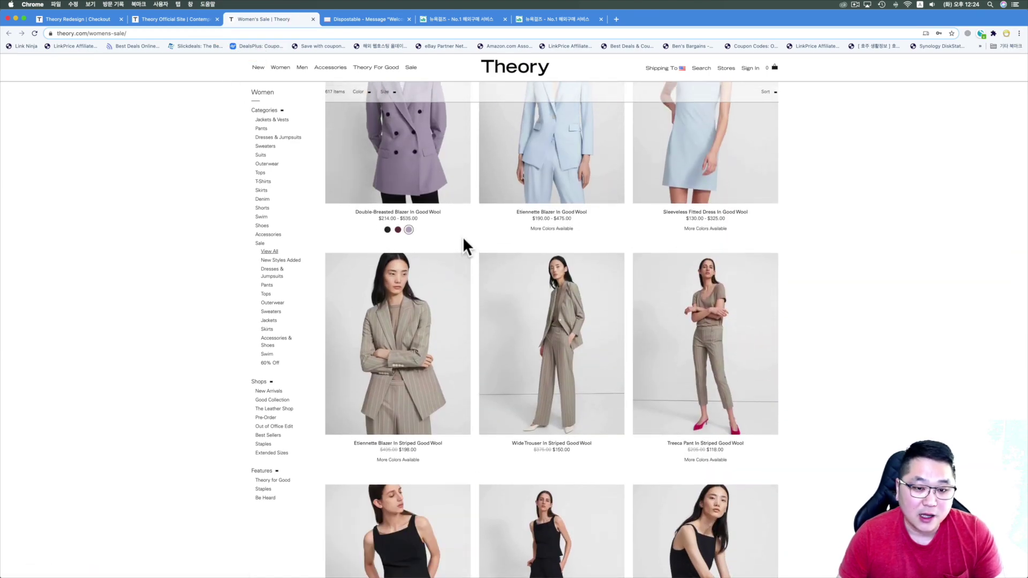
pyautogui.scroll(10, 463, 246)
pyautogui.scroll(1, 467, 247)
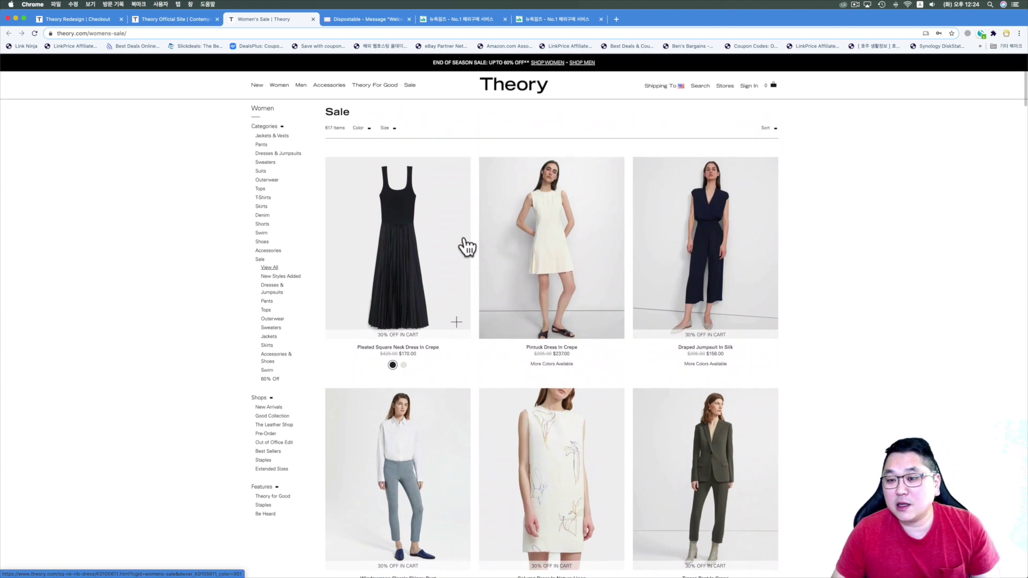